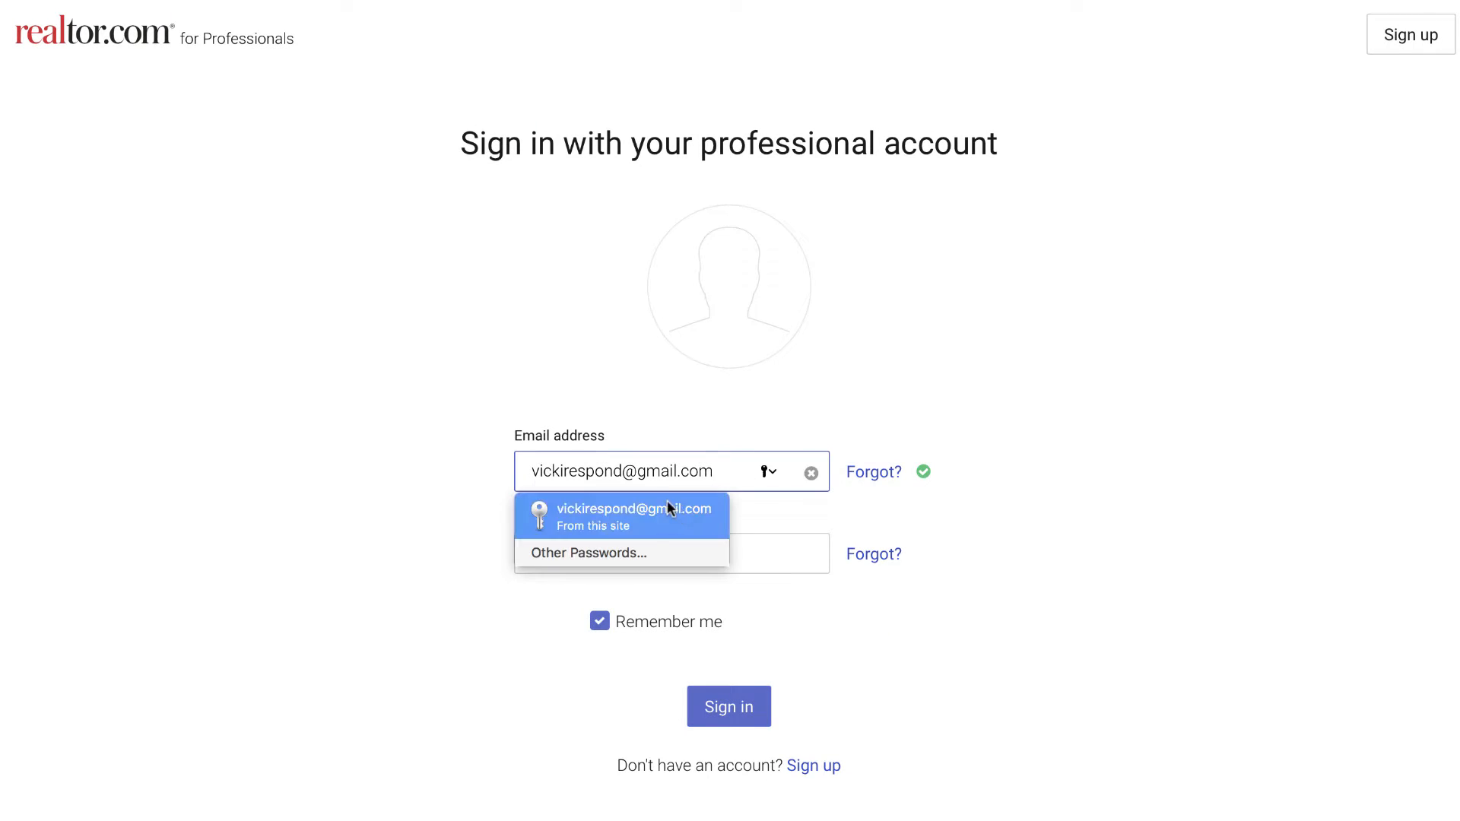
# - Sign in with the saved login and go to account Settings from the avatar menu
pyautogui.click(667, 510)
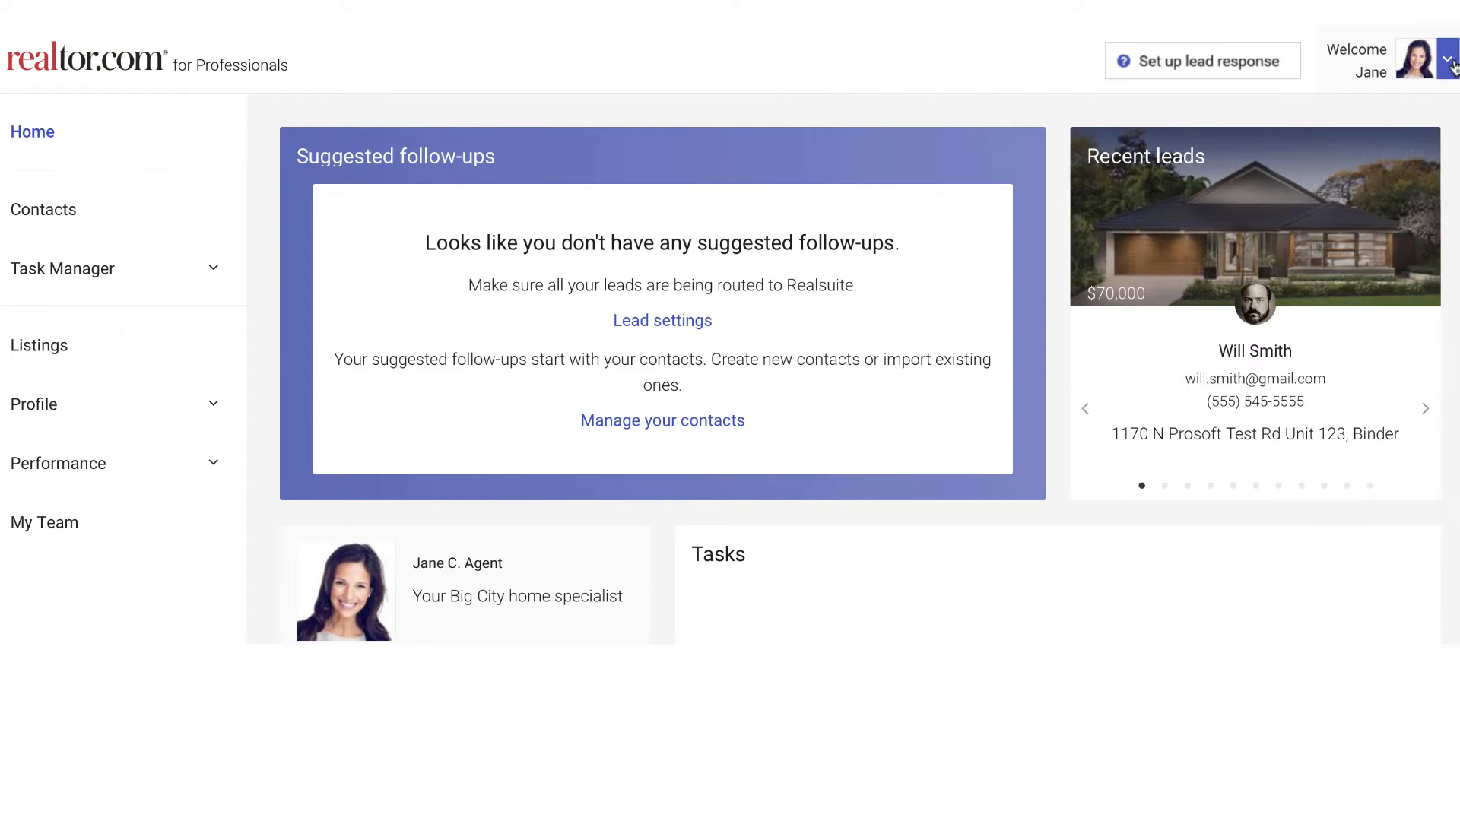
pyautogui.click(1448, 60)
pyautogui.click(1188, 370)
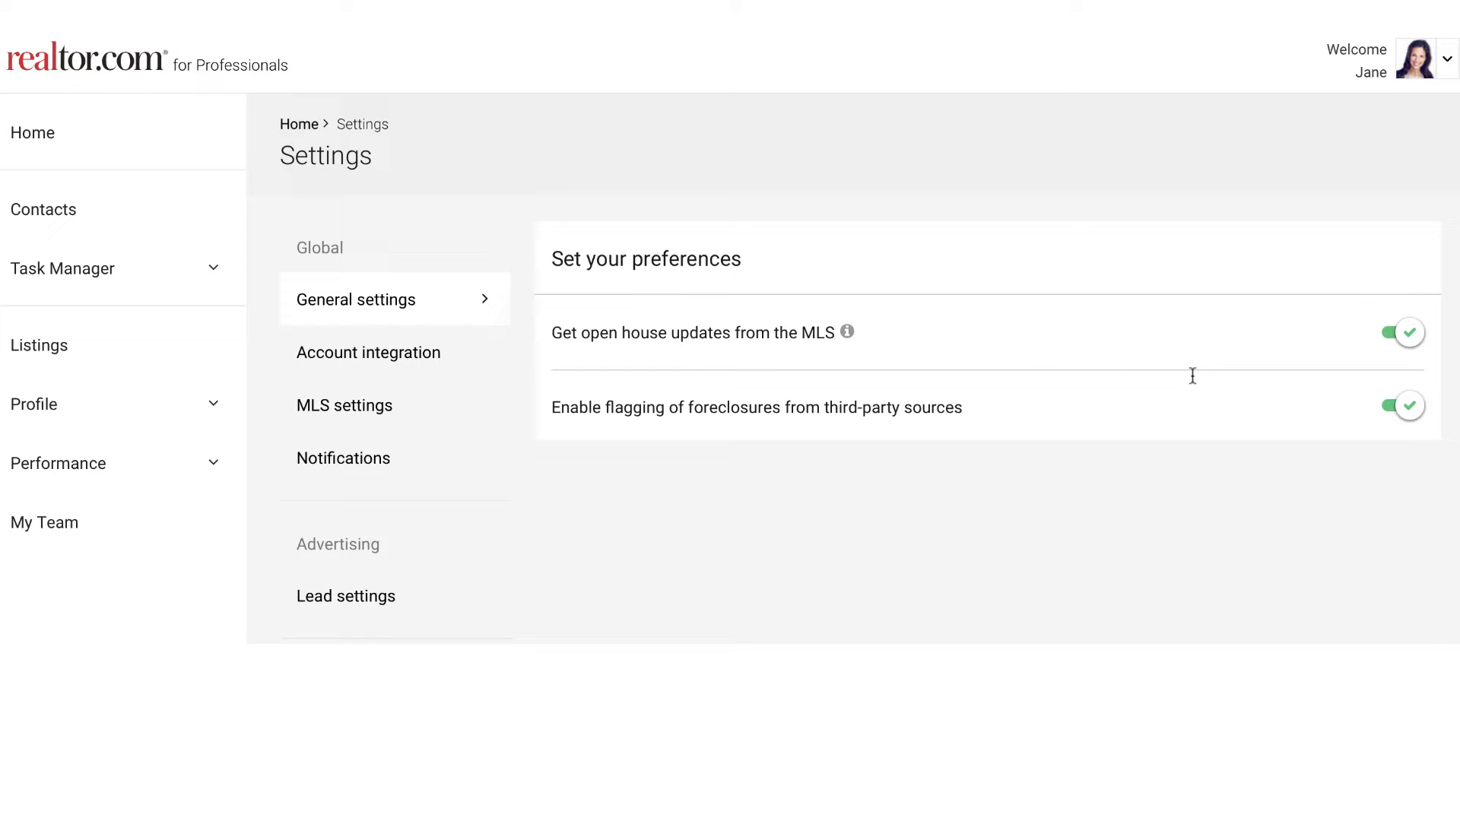
pyautogui.scroll(-3, 1191, 375)
# - In Automatic lead response settings, switch the Email responder on
pyautogui.click(342, 591)
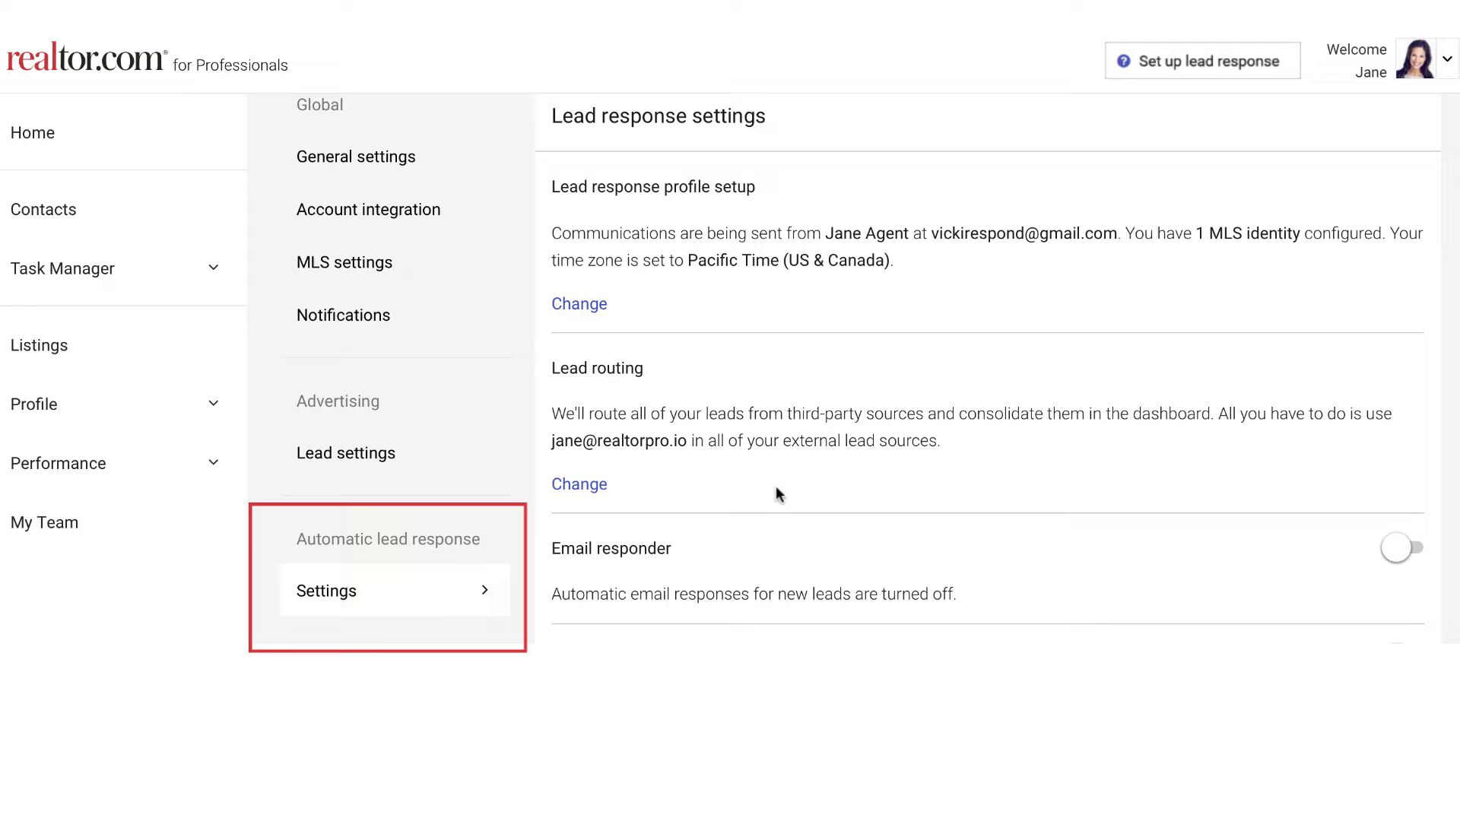
pyautogui.scroll(-3, 854, 618)
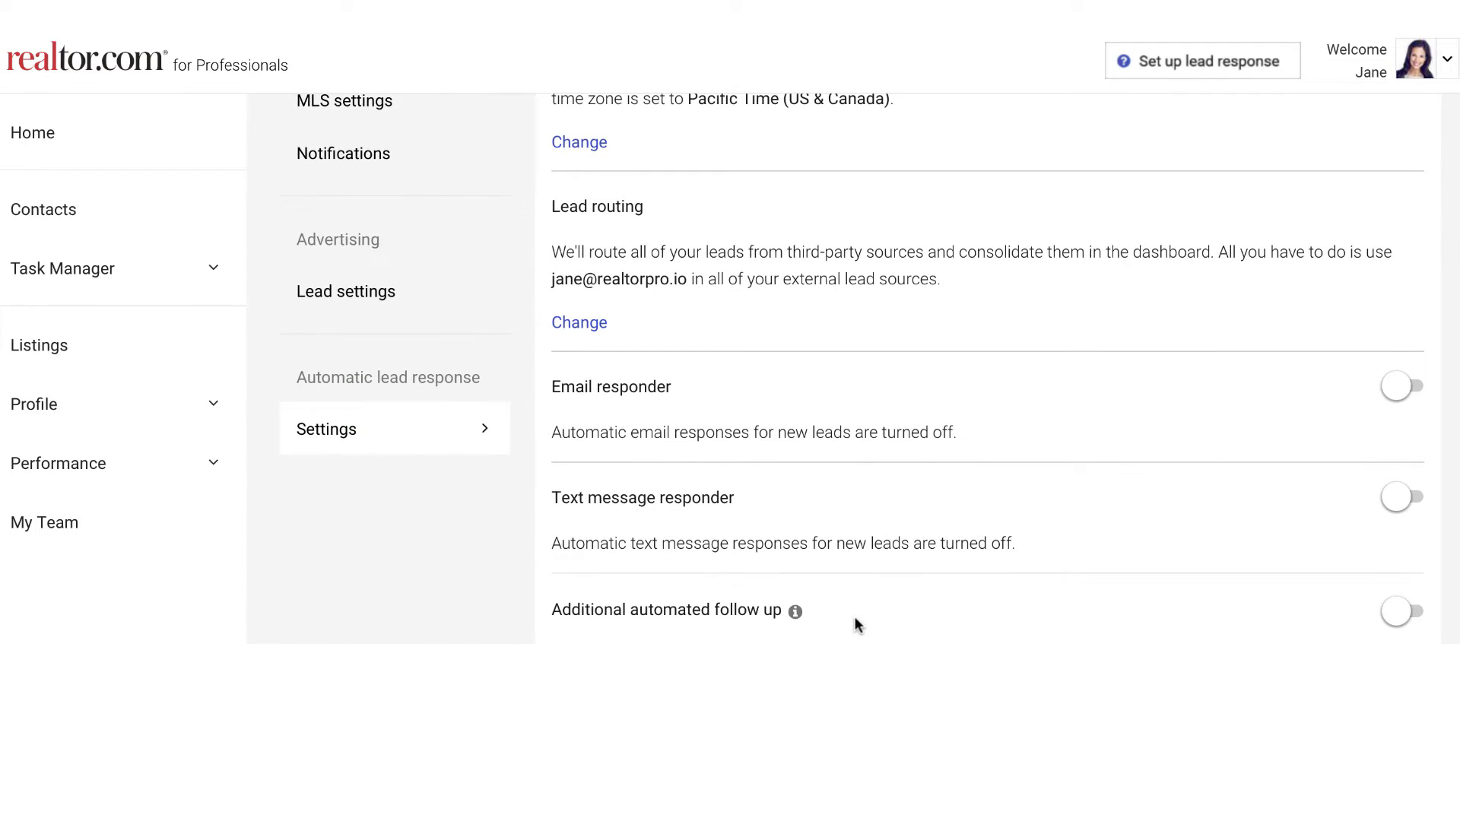
pyautogui.click(1396, 390)
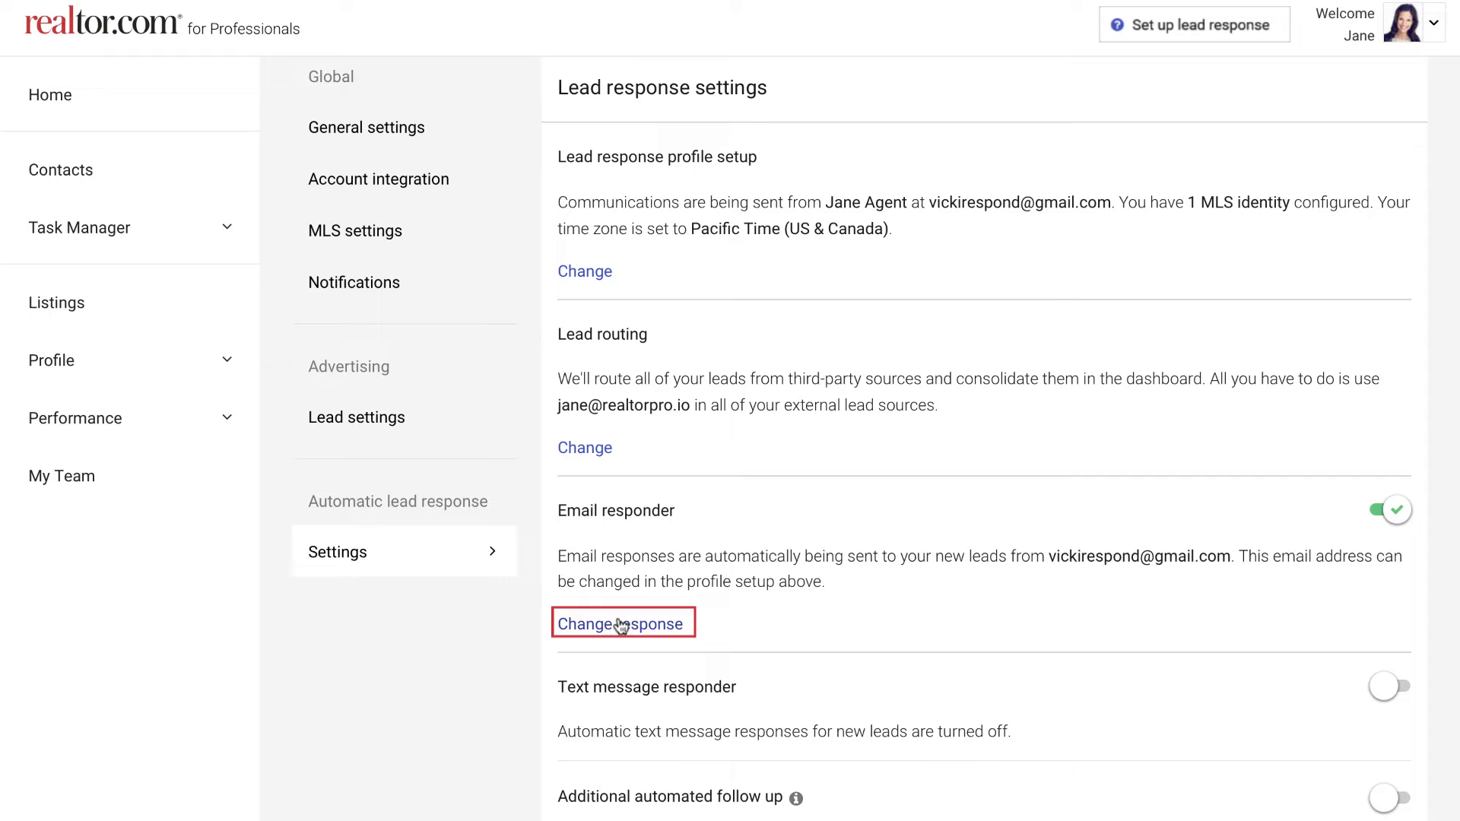
# - Change the email auto-reply from Good time to call? to the Thanks! template
pyautogui.click(622, 626)
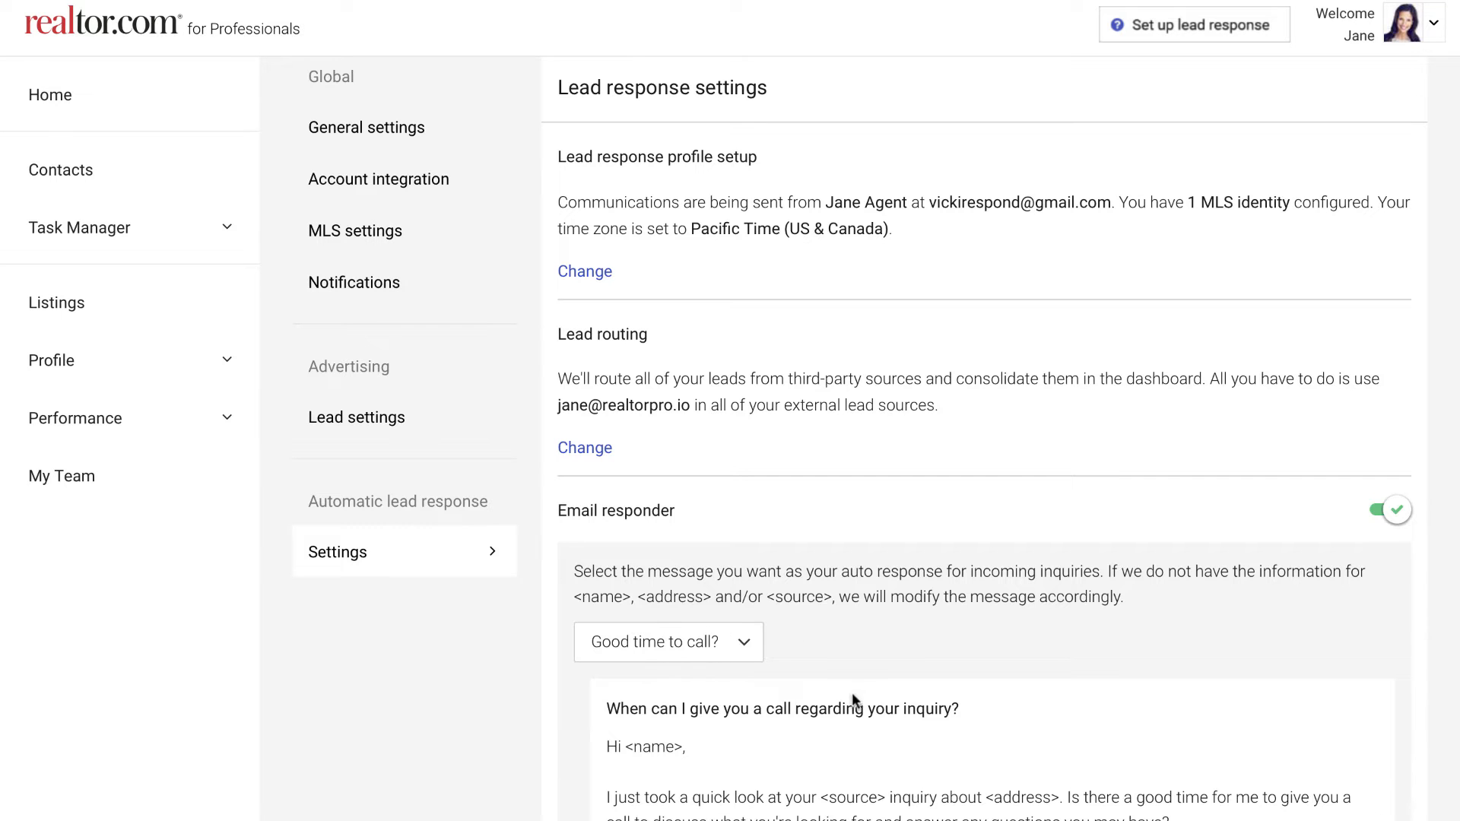
pyautogui.scroll(-2, 852, 692)
pyautogui.scroll(-1, 852, 692)
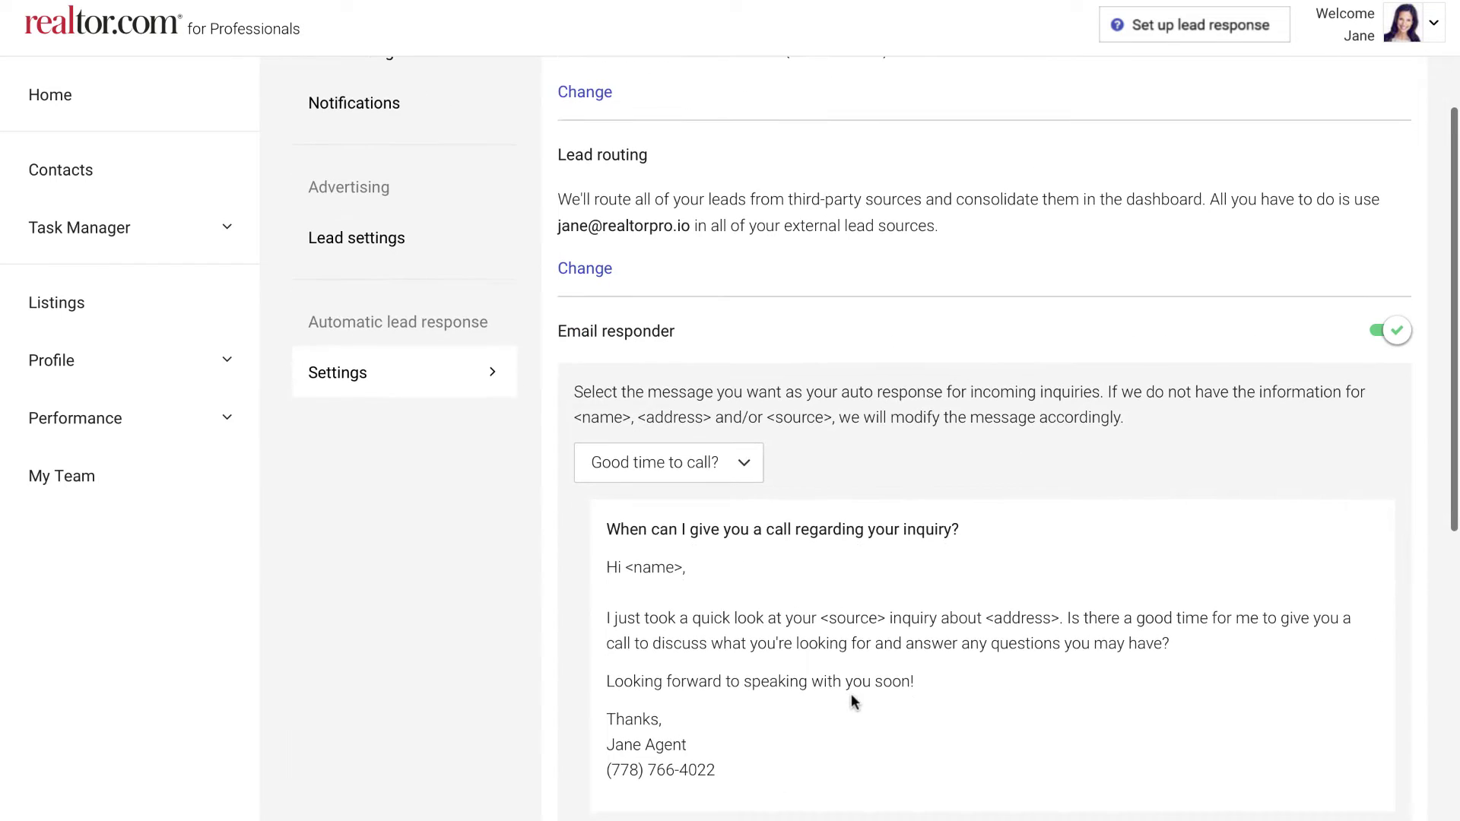
pyautogui.click(743, 469)
pyautogui.click(670, 582)
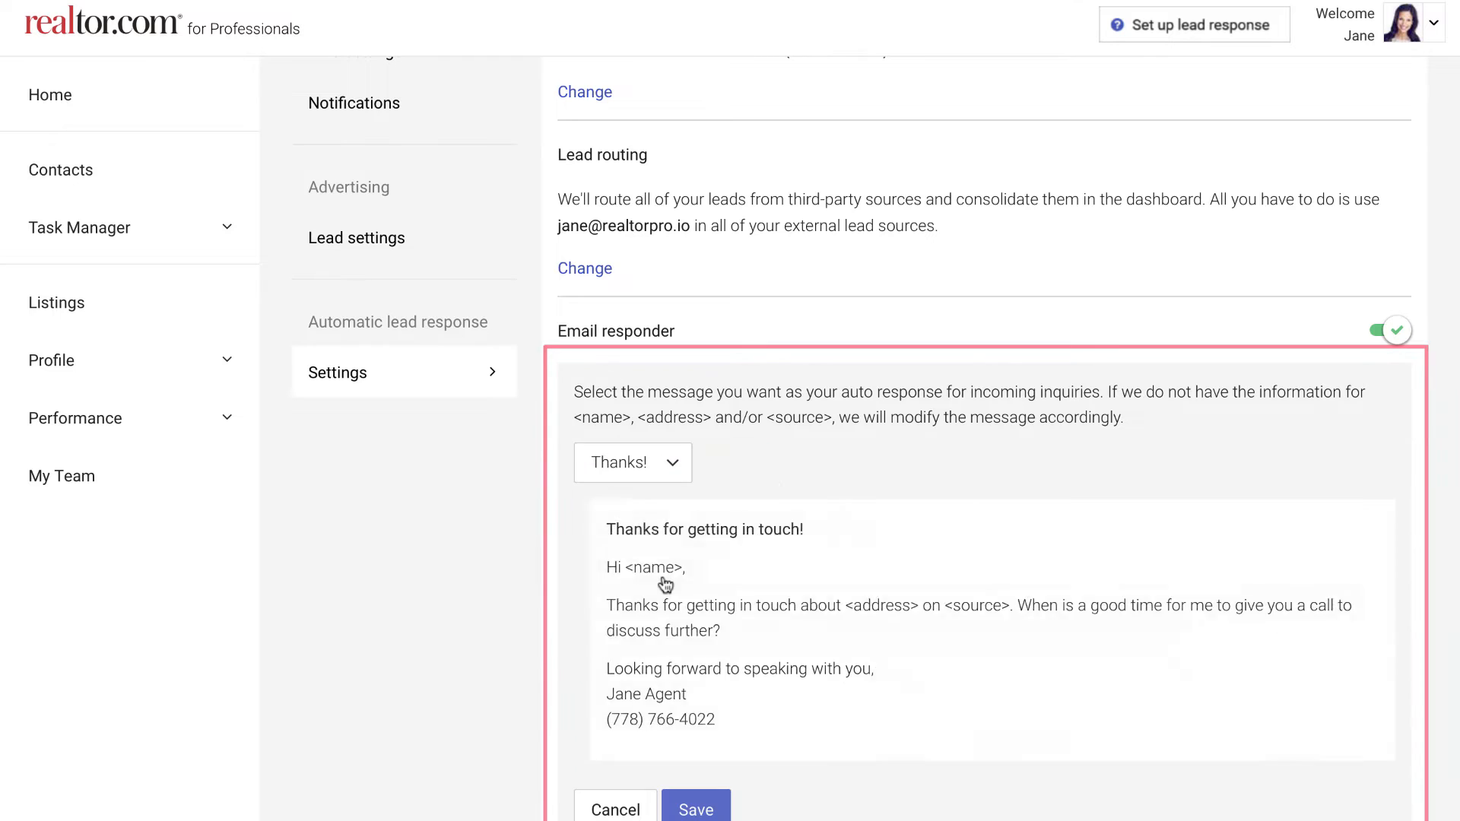
pyautogui.scroll(-3, 1184, 627)
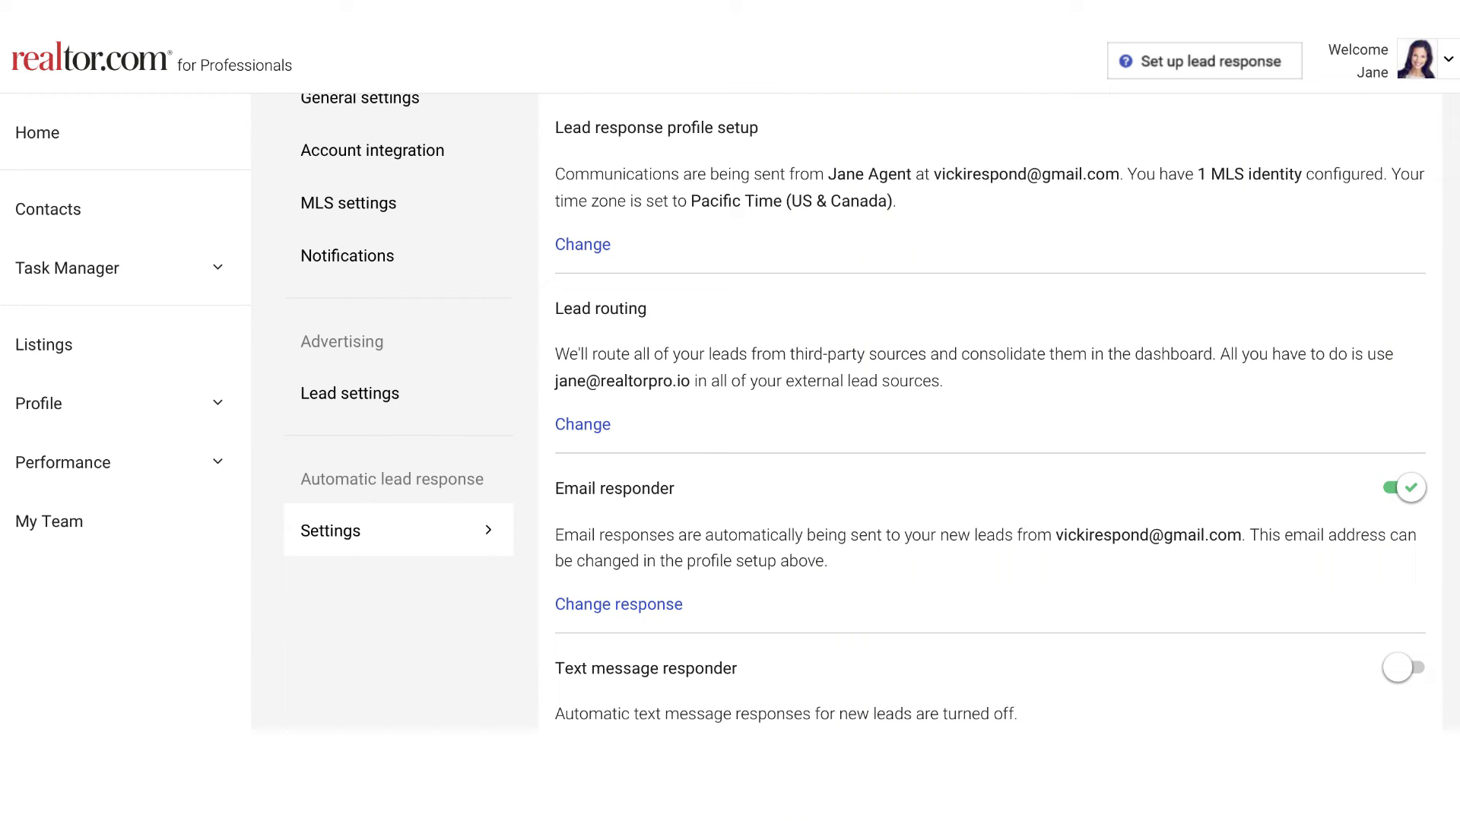
# - Switch on the Text message responder with the What's your timeframe? template and save
pyautogui.click(1394, 672)
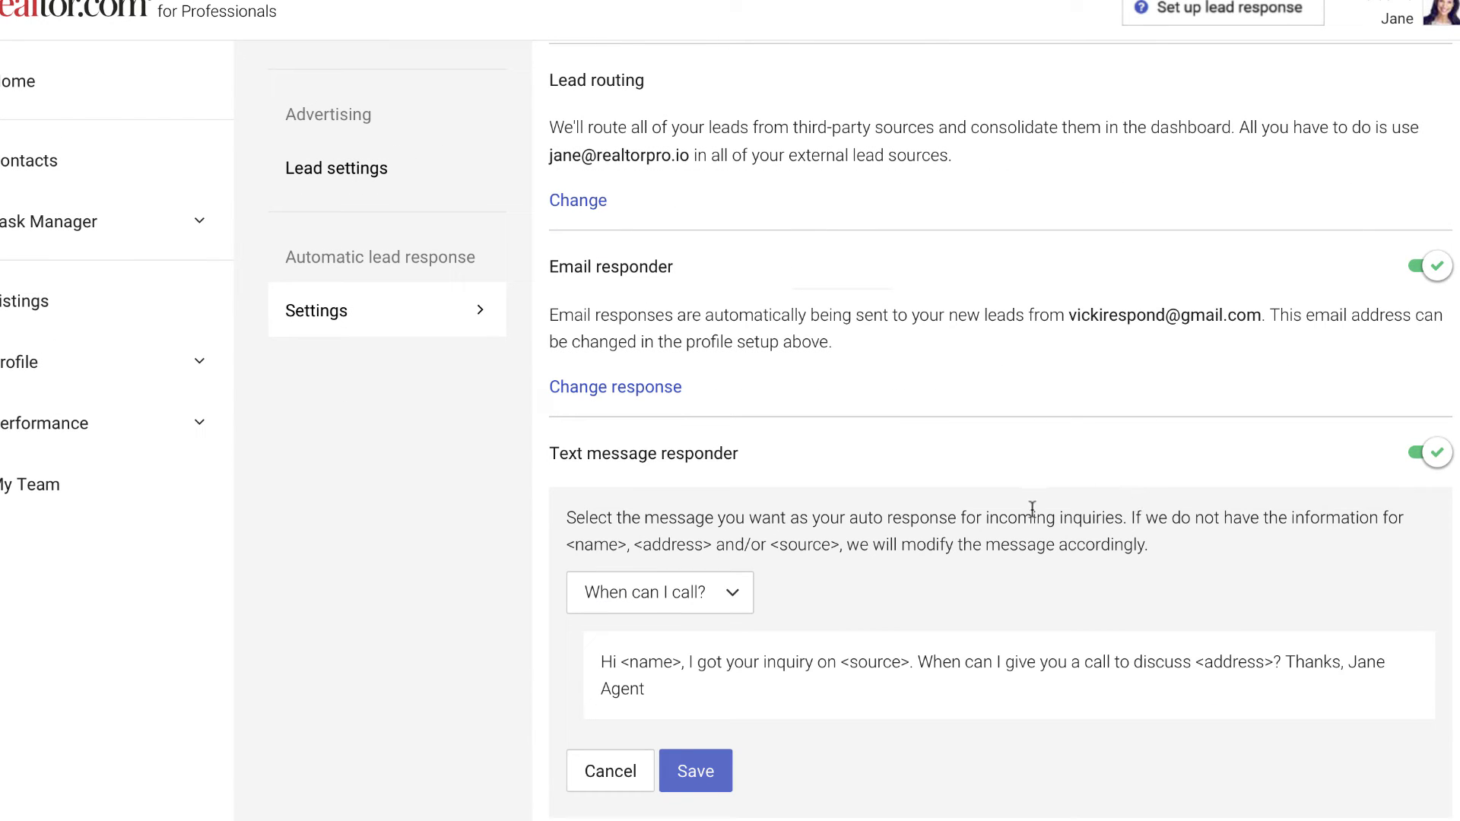
pyautogui.click(659, 602)
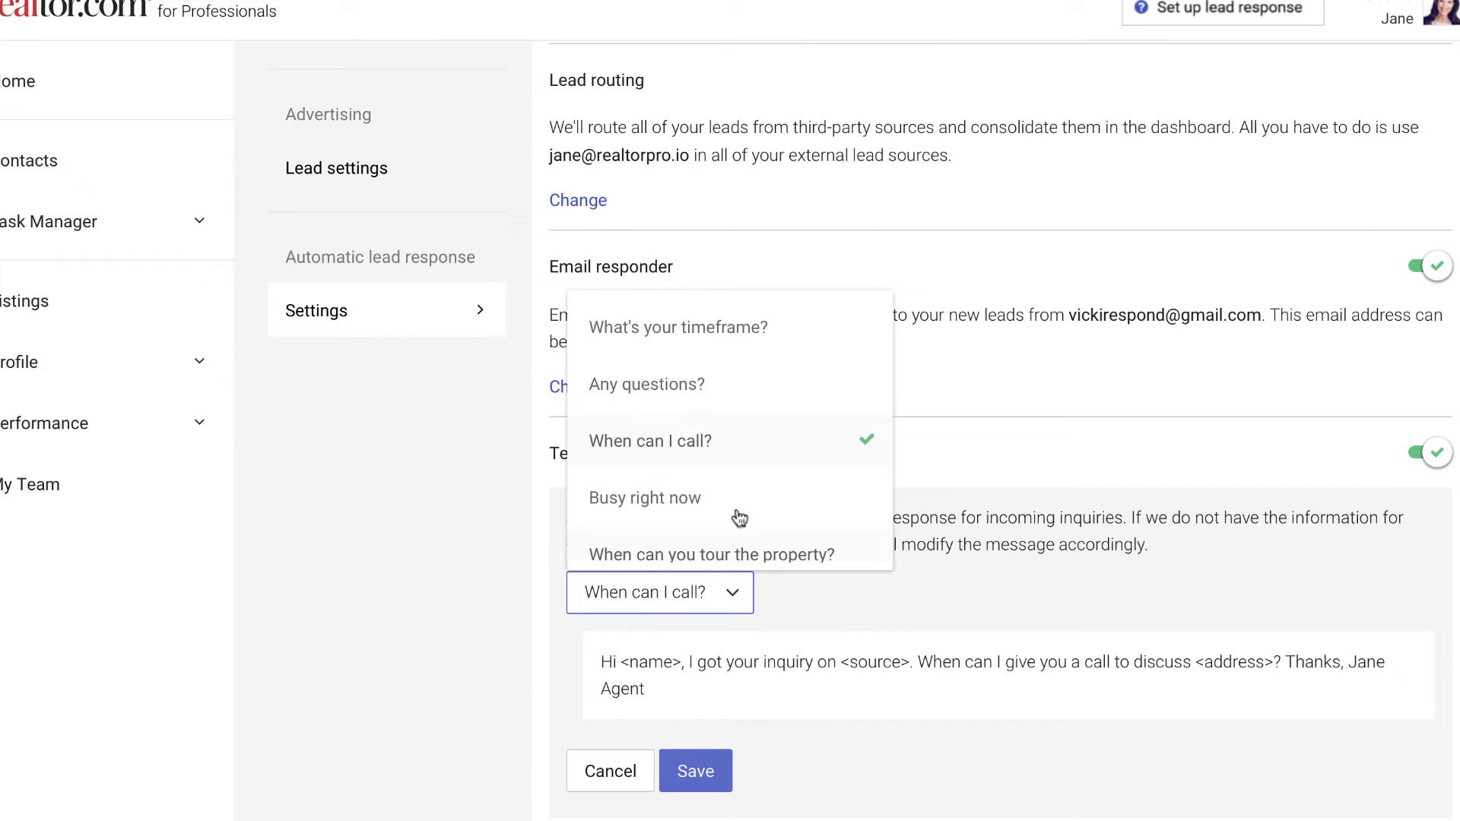
pyautogui.click(733, 328)
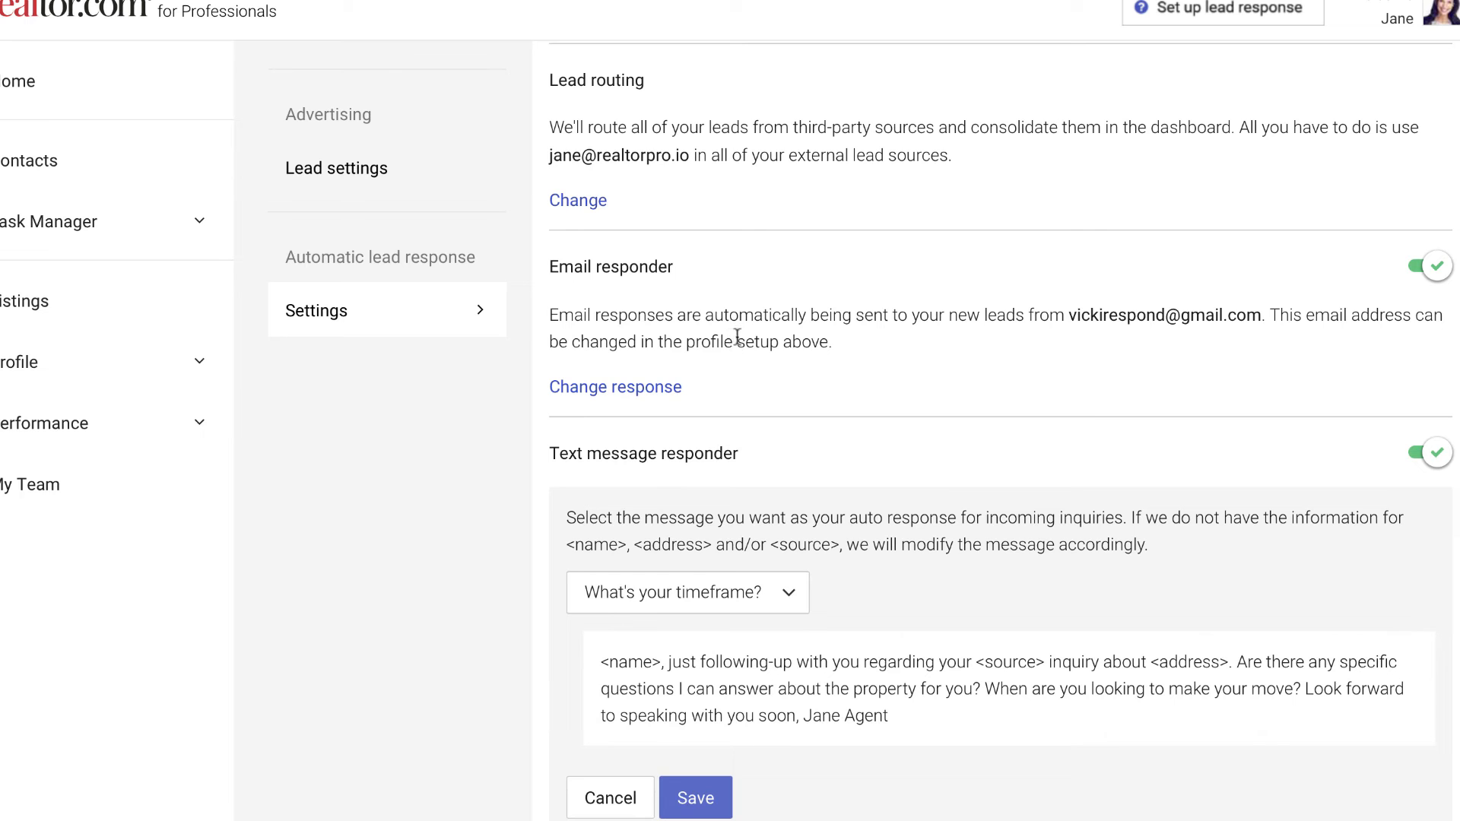
pyautogui.click(696, 797)
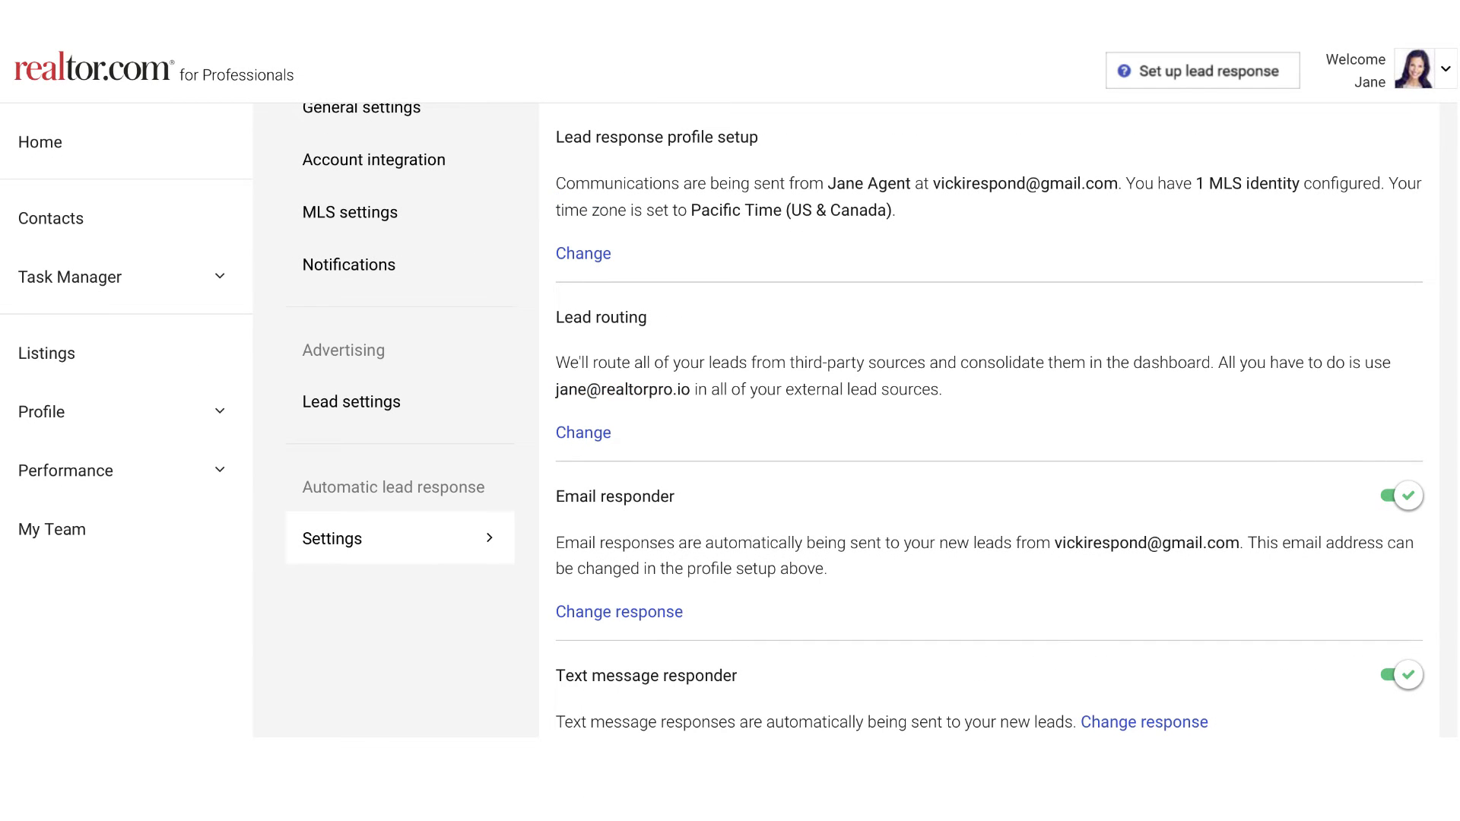
pyautogui.scroll(-2, 981, 456)
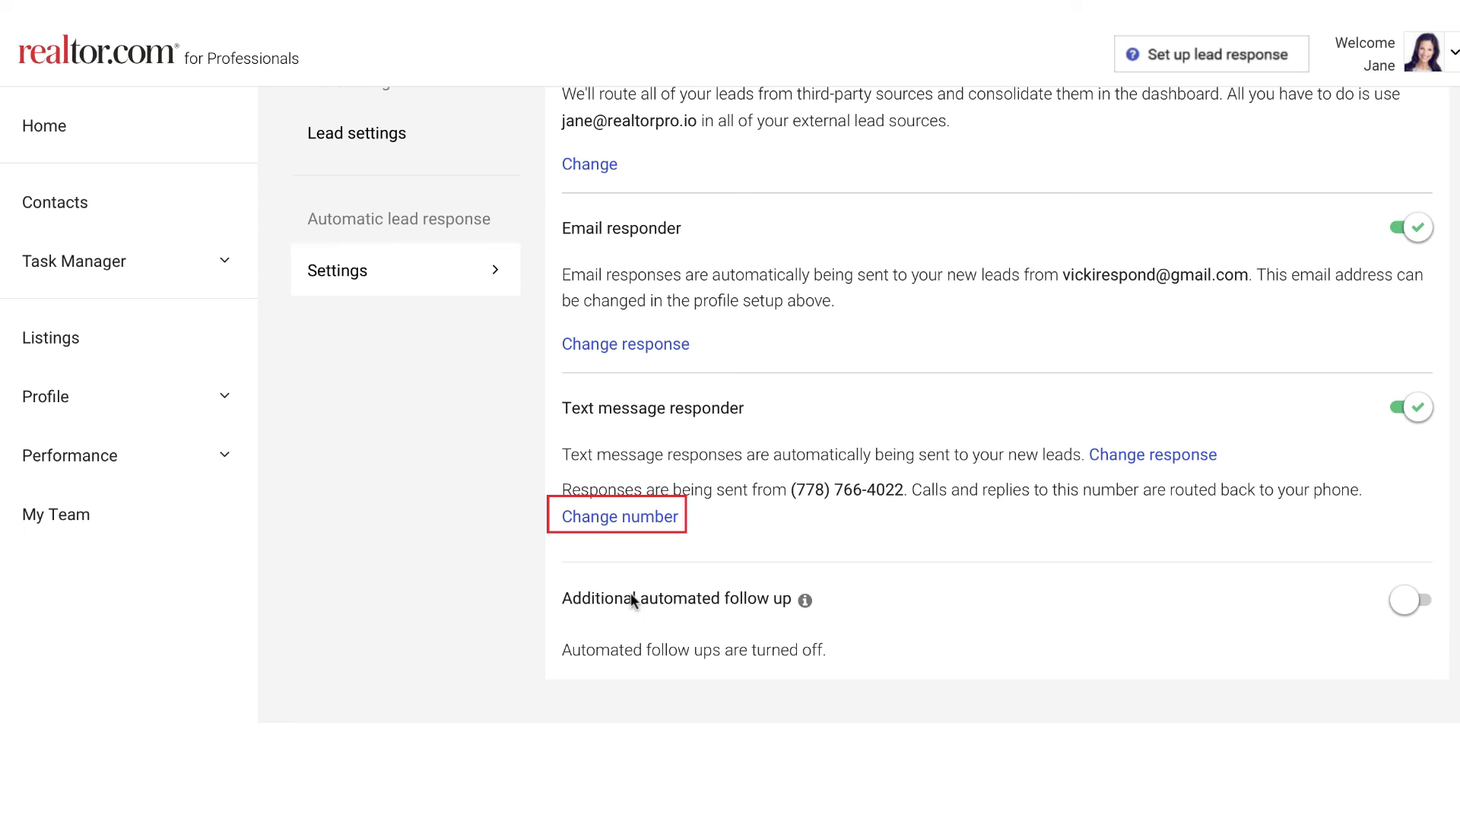
# - Start changing the texting number and clear its current area code
pyautogui.click(619, 513)
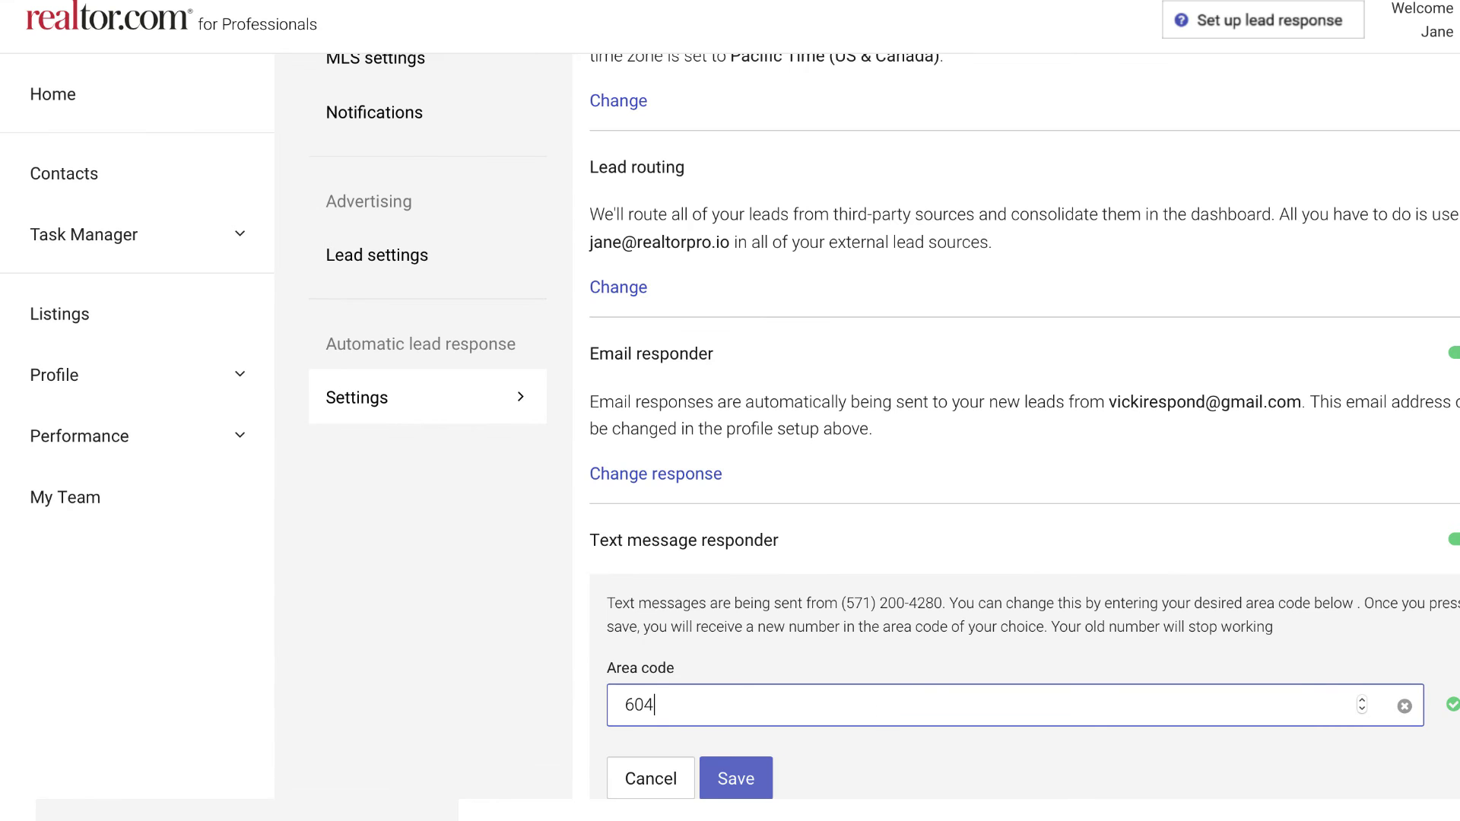
pyautogui.press('BackSpace')
pyautogui.press('BackSpace')
pyautogui.press('BackSpace')
pyautogui.write('571')
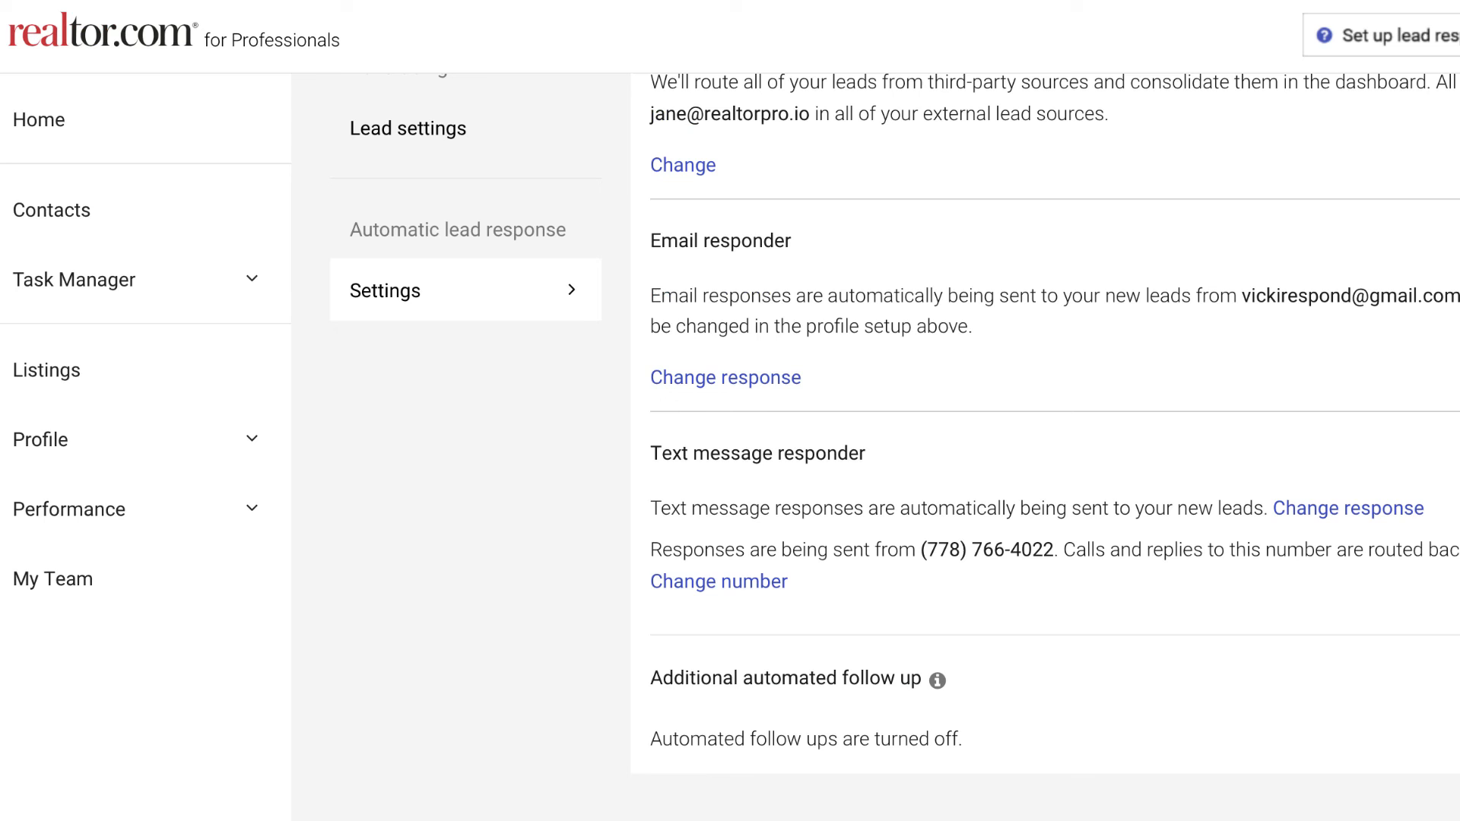